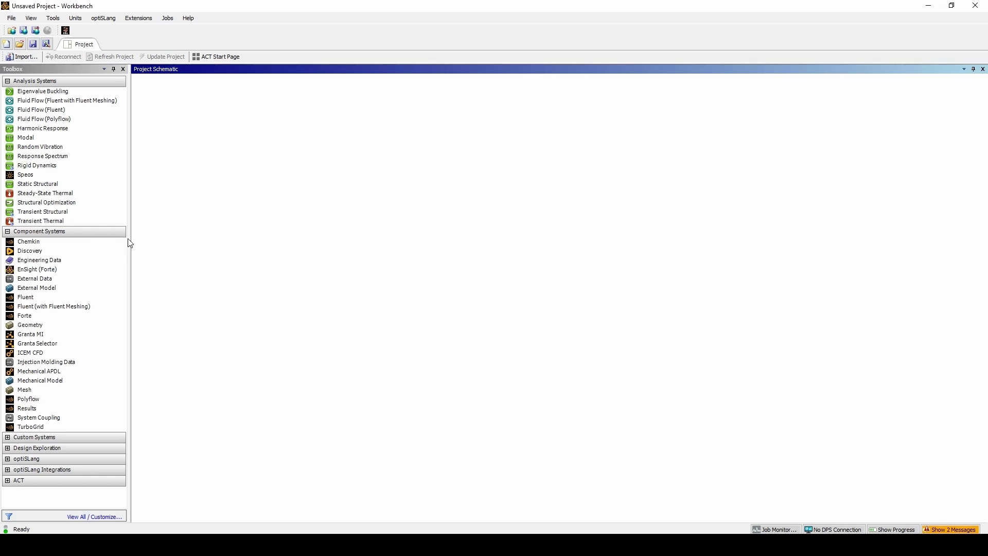
# - Add an External Data system and load pipe-v1.csv from the Desktop as File1
pyautogui.moveTo(35, 278); pyautogui.dragTo(185, 145)
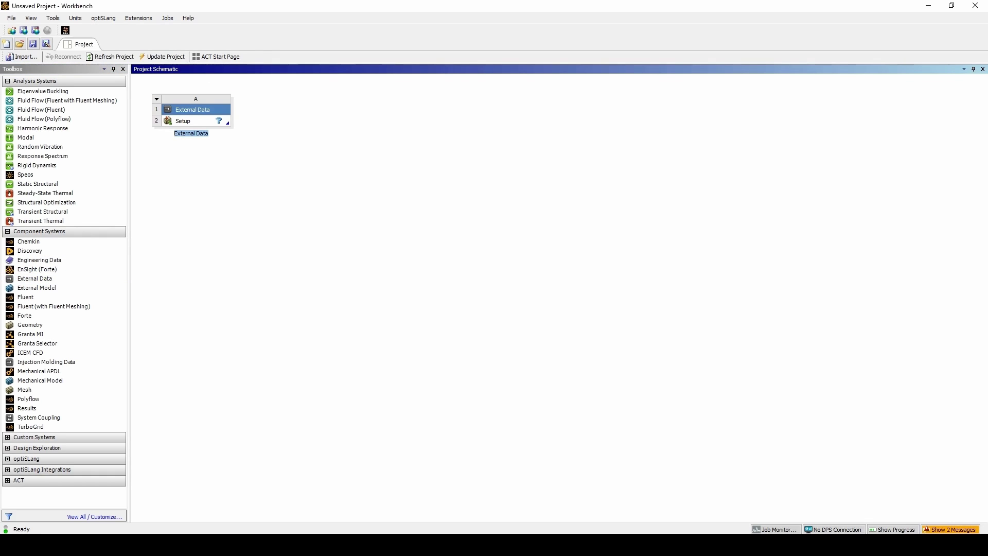
pyautogui.doubleClick(206, 121)
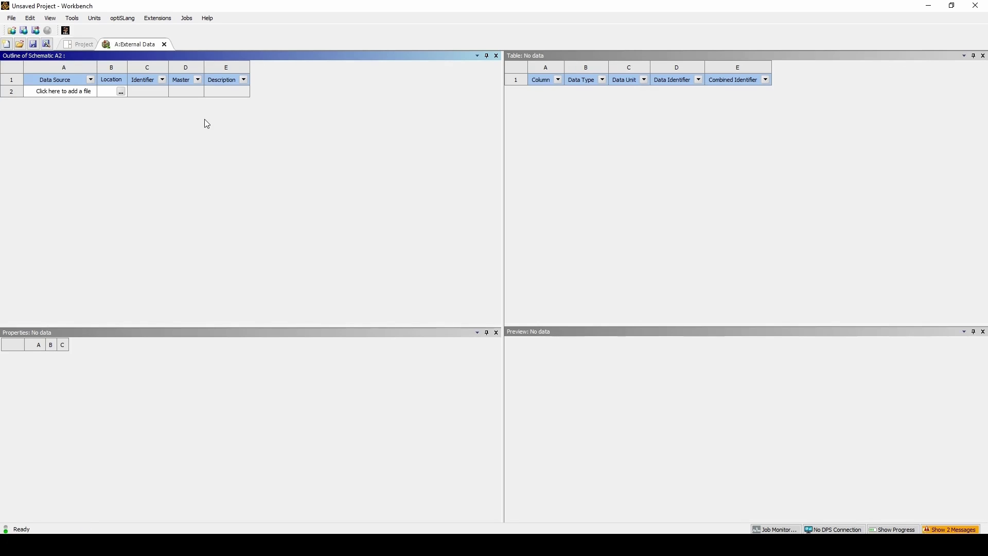
pyautogui.click(123, 93)
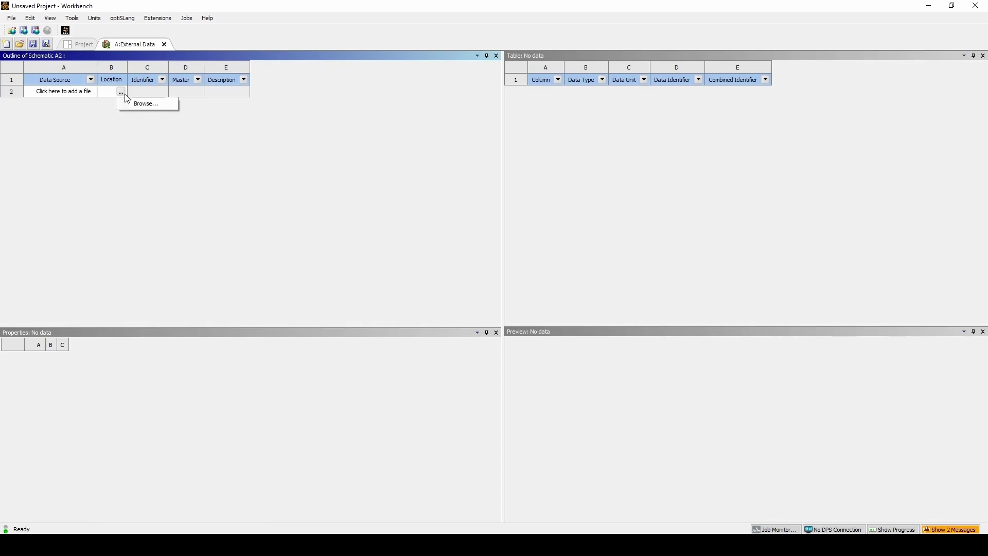
pyautogui.click(132, 101)
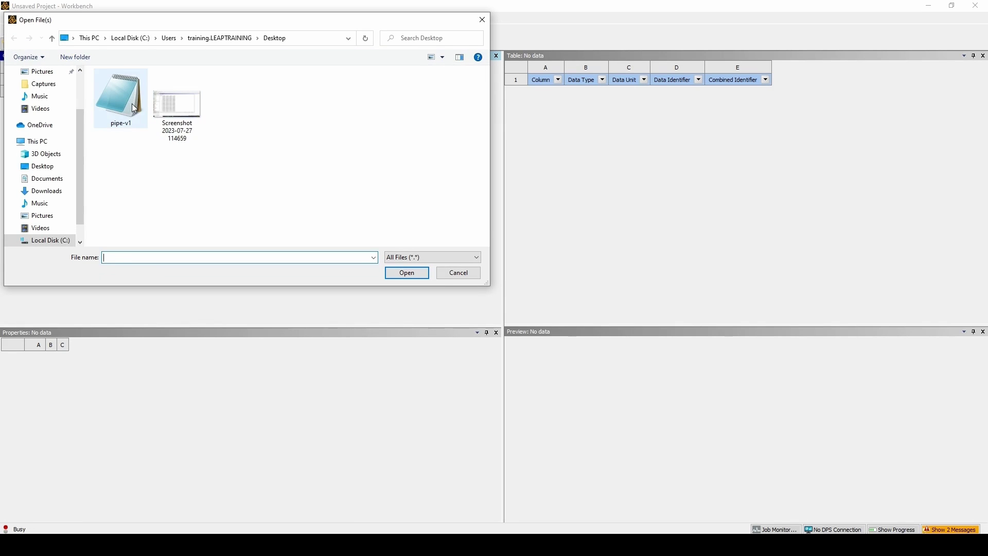
pyautogui.doubleClick(132, 104)
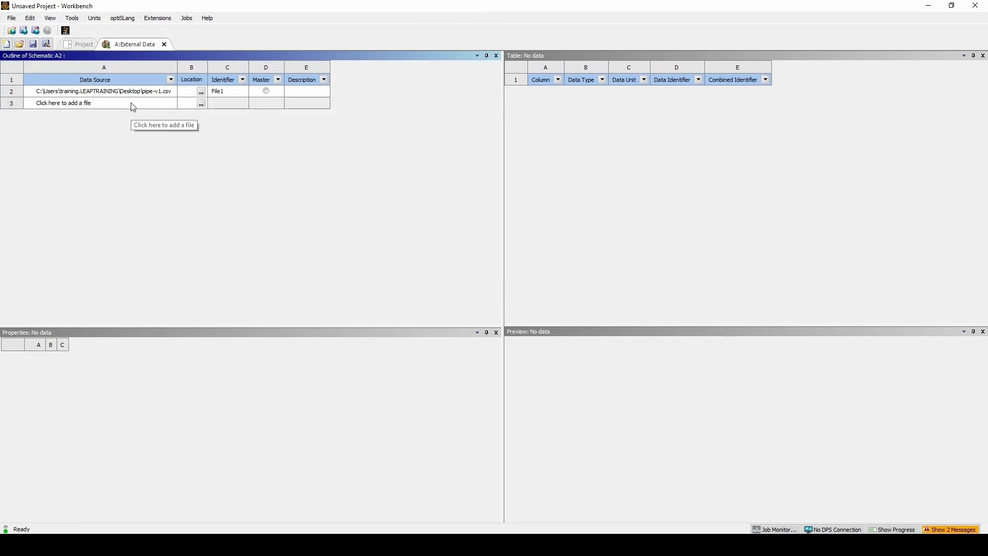
# - Check pipe-v1.csv in Notepad, then set Start Import At Line to 2 to skip the header
pyautogui.click(133, 92)
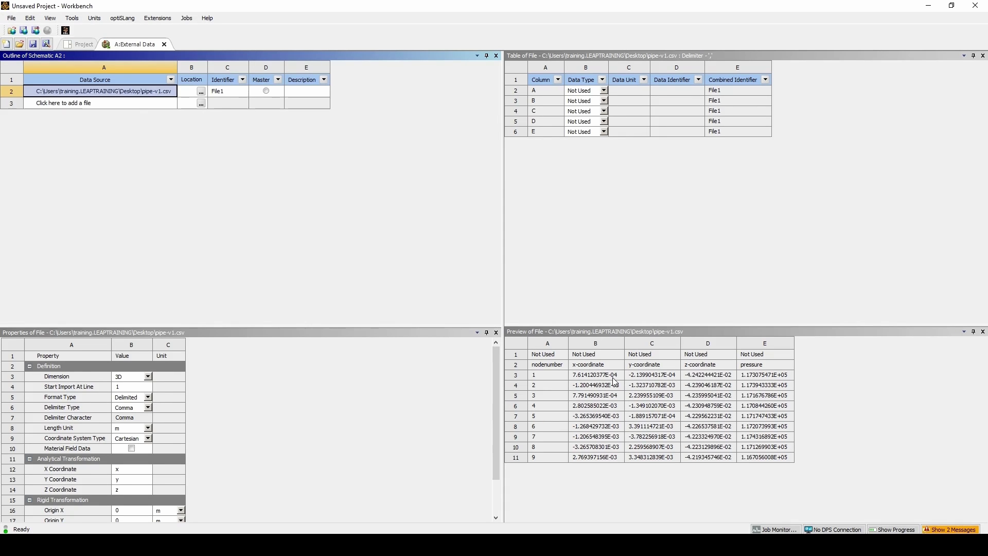
pyautogui.hotkey('alt', 'Tab')
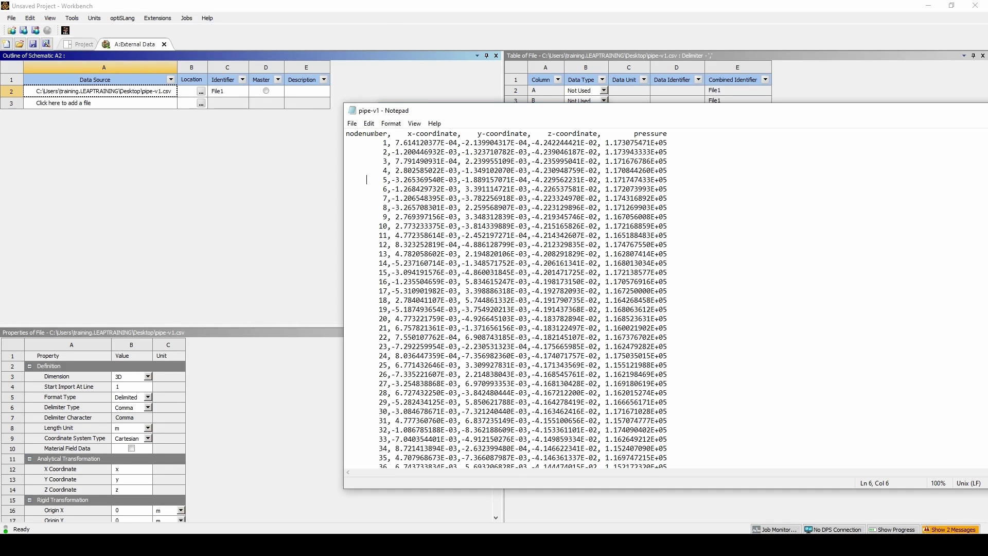
pyautogui.click(129, 388)
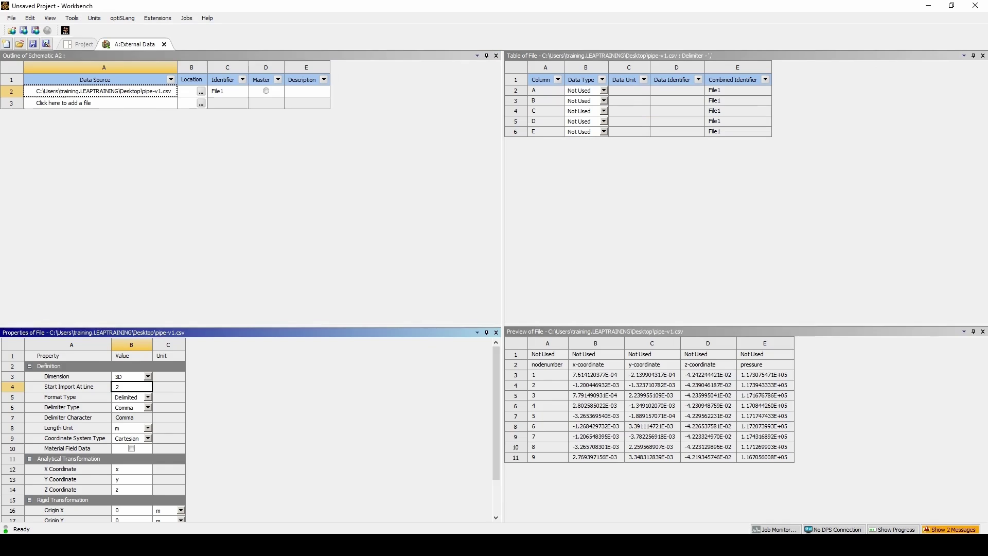
pyautogui.press('Return')
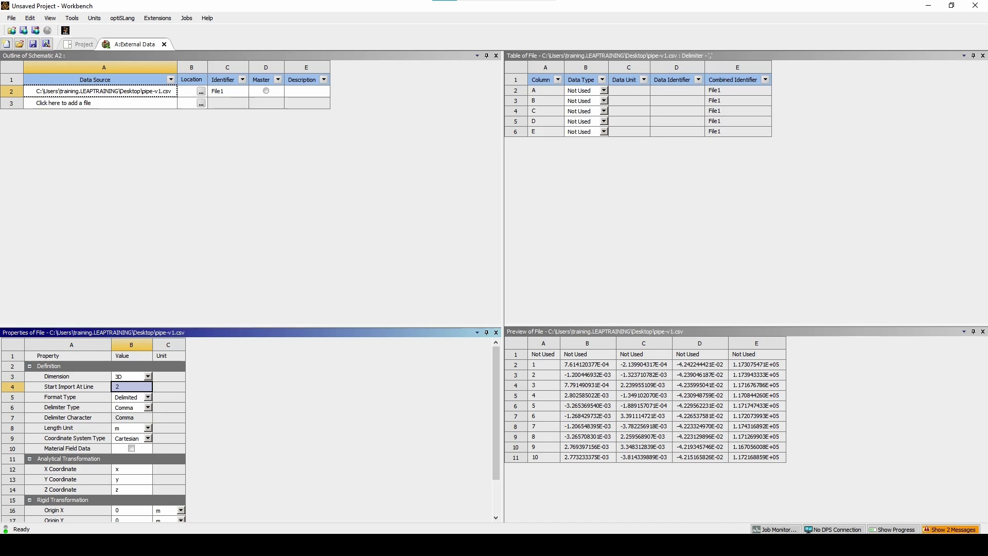
pyautogui.click(148, 407)
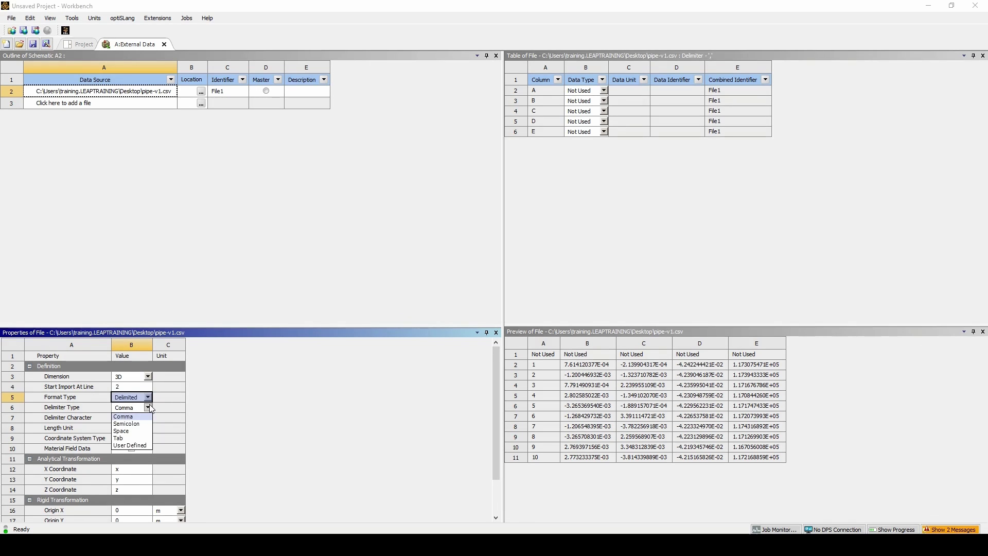
pyautogui.click(135, 445)
pyautogui.click(132, 419)
pyautogui.write('-')
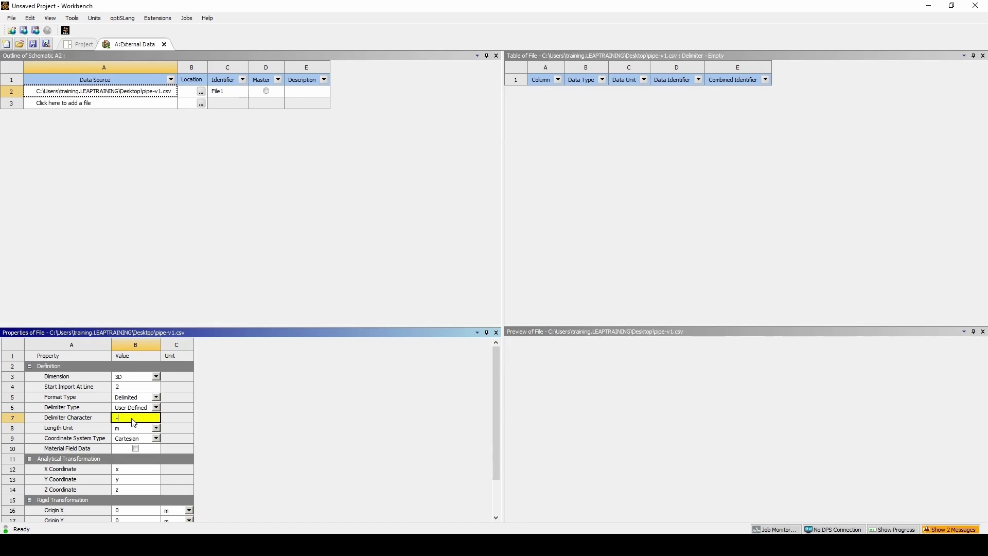
pyautogui.press('Return')
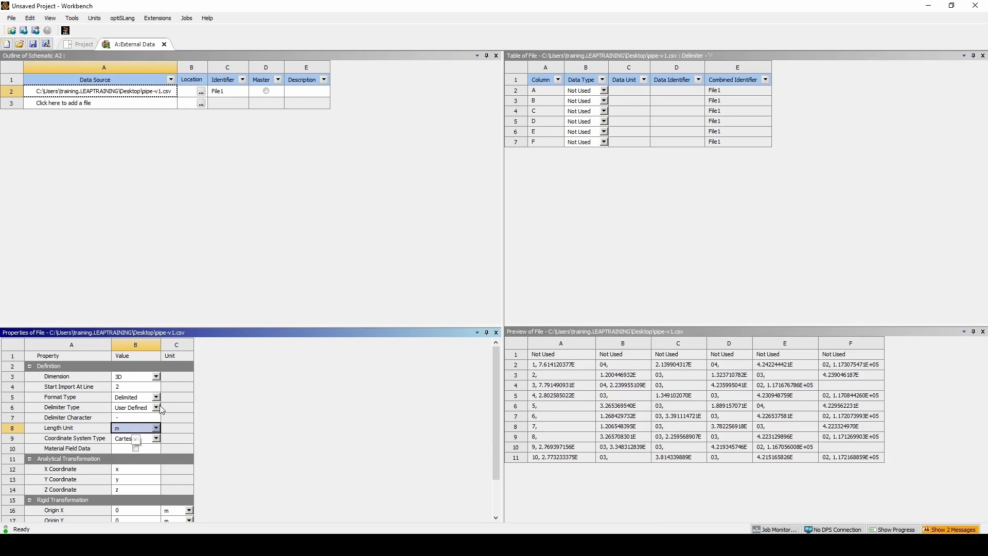
pyautogui.click(157, 406)
pyautogui.click(150, 416)
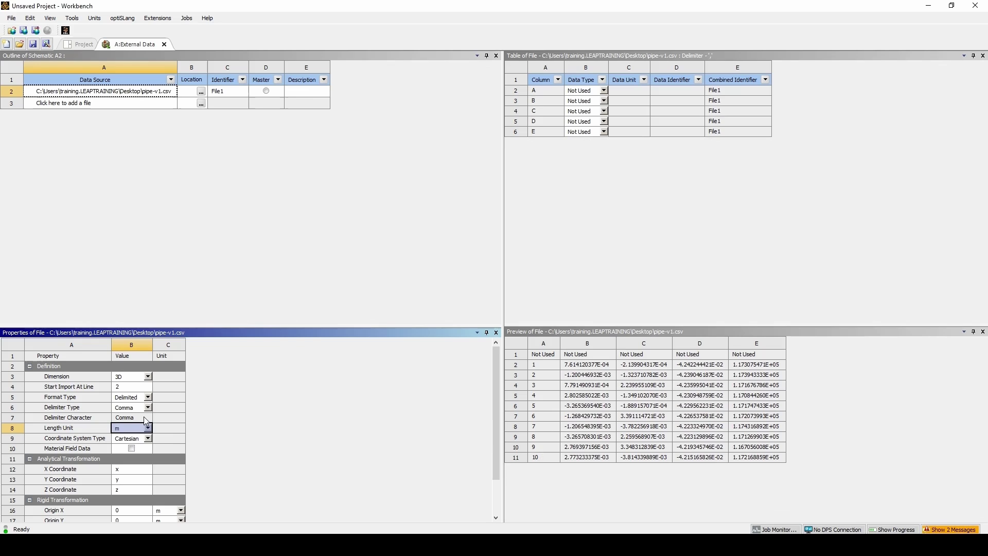
pyautogui.click(147, 427)
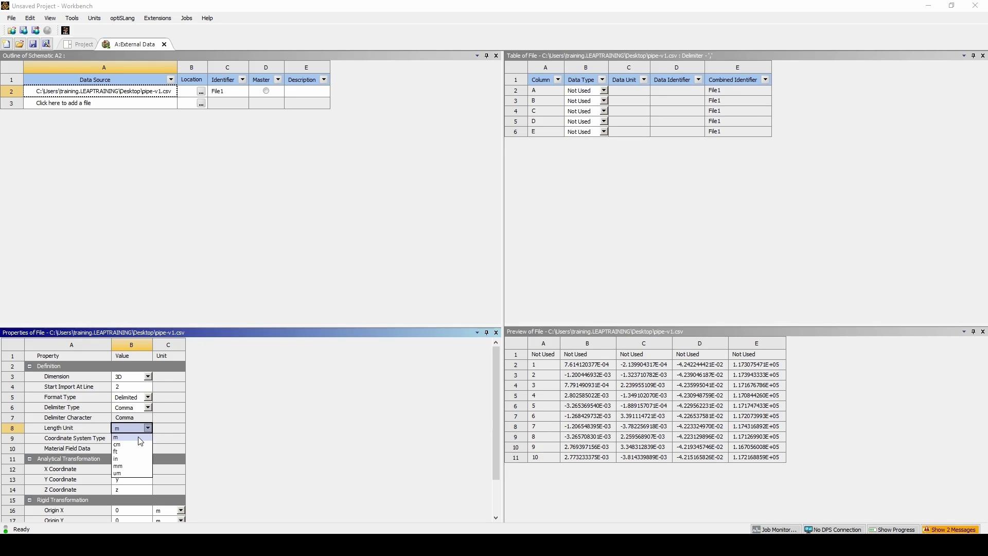
pyautogui.click(138, 437)
pyautogui.click(147, 438)
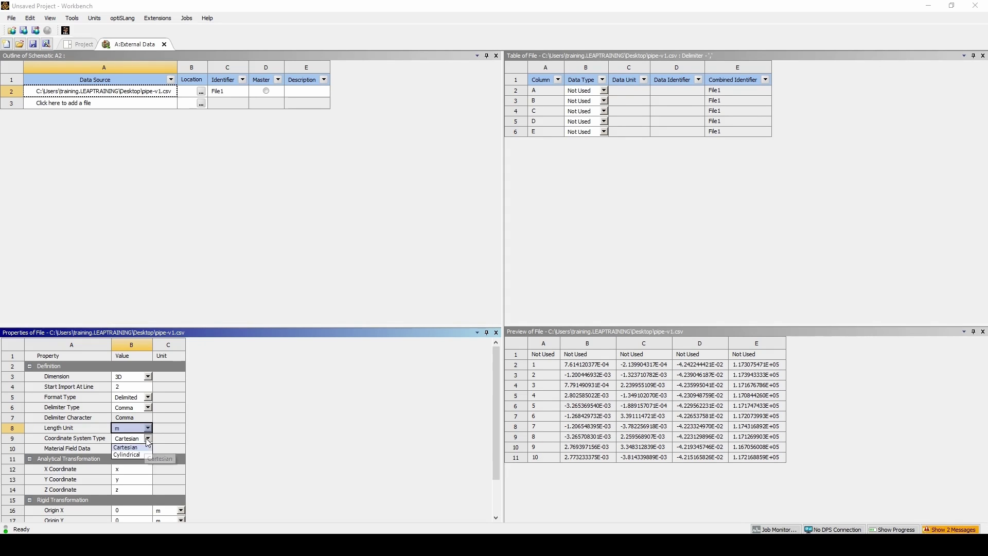
pyautogui.click(129, 447)
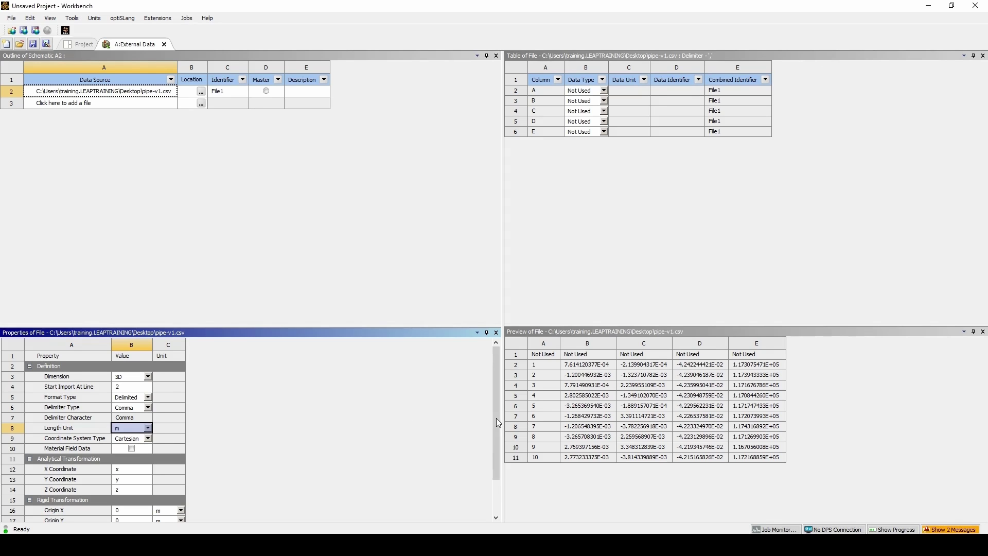
pyautogui.moveTo(495, 418); pyautogui.dragTo(492, 464)
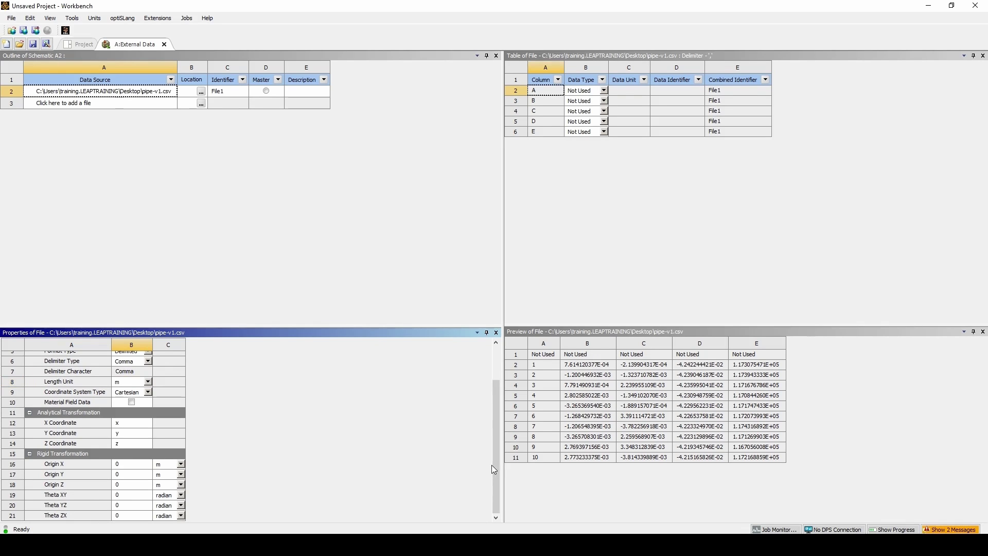
# - In Table of File, leave column A Not Used and map column B as X Coordinate
pyautogui.moveTo(495, 464); pyautogui.dragTo(497, 360)
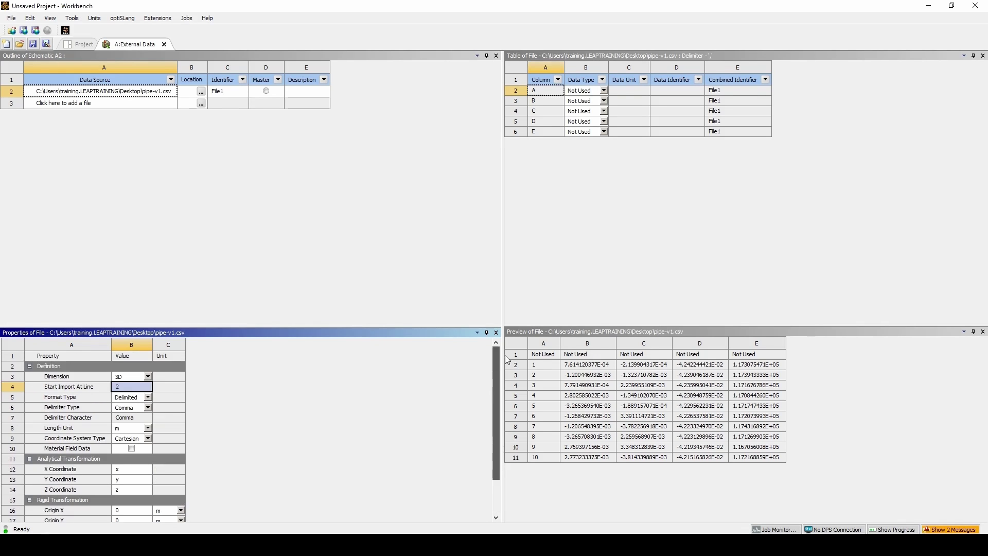
pyautogui.click(569, 91)
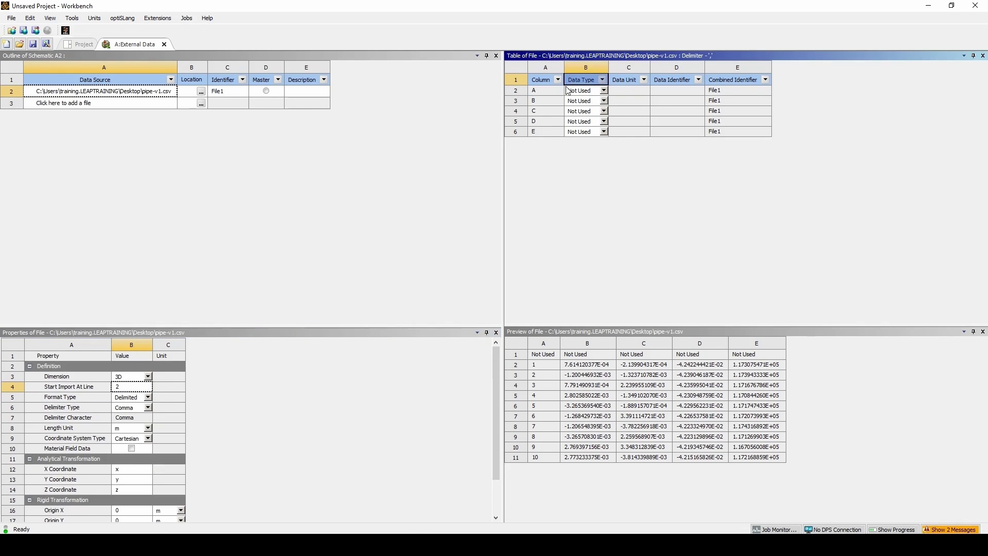
pyautogui.click(591, 92)
pyautogui.click(596, 100)
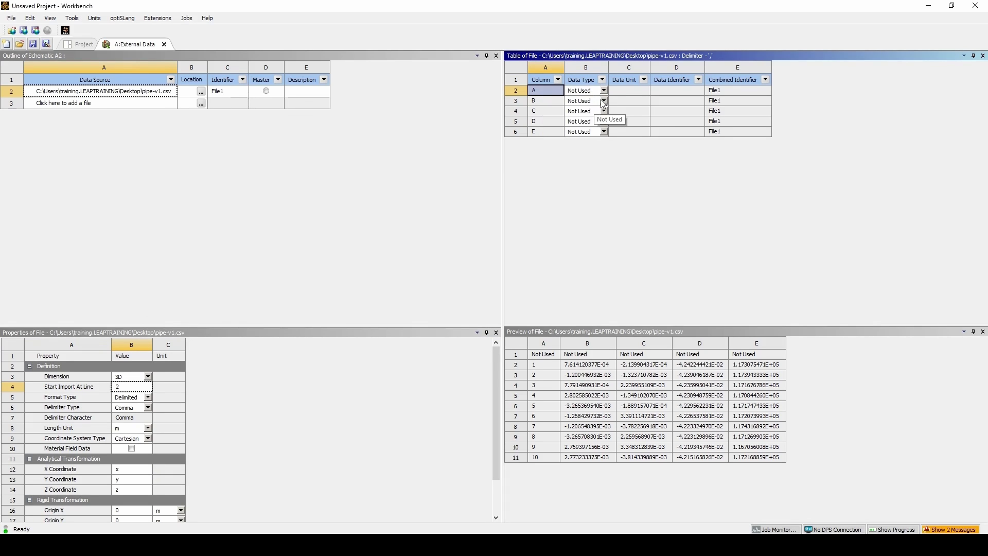
pyautogui.click(595, 100)
pyautogui.click(596, 117)
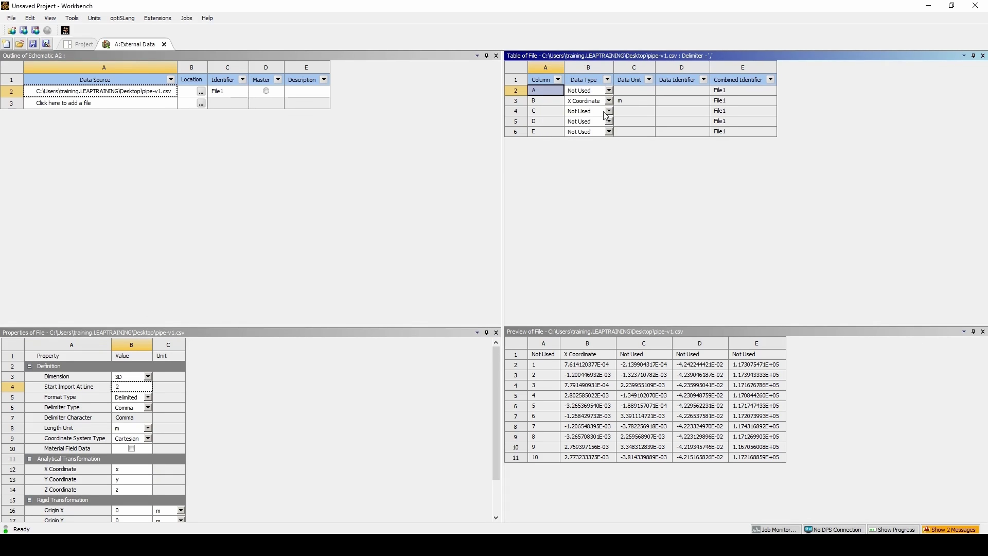
# - Map columns C and D as Y and Z Coordinates and column E as Pressure
pyautogui.click(606, 111)
pyautogui.click(585, 134)
pyautogui.click(609, 121)
pyautogui.click(592, 150)
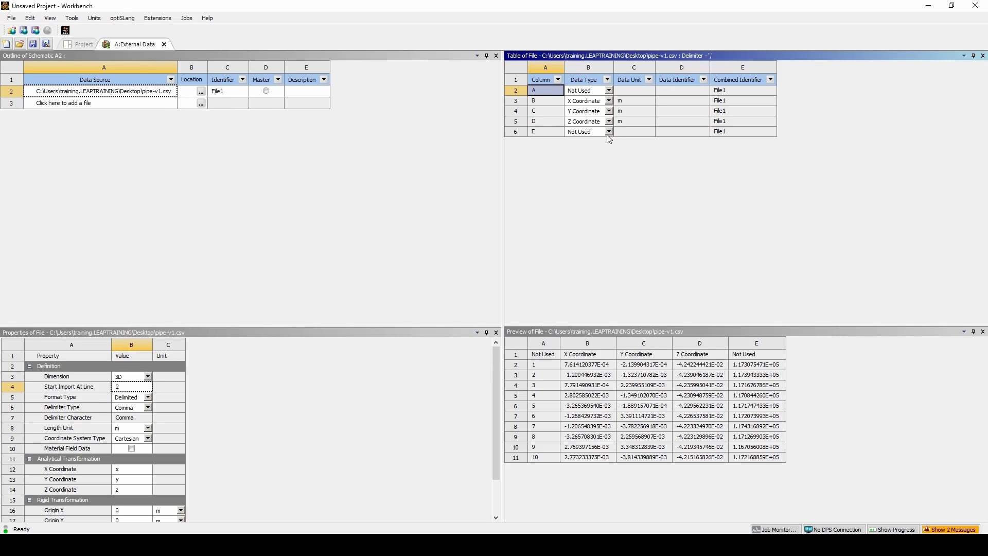
pyautogui.click(608, 131)
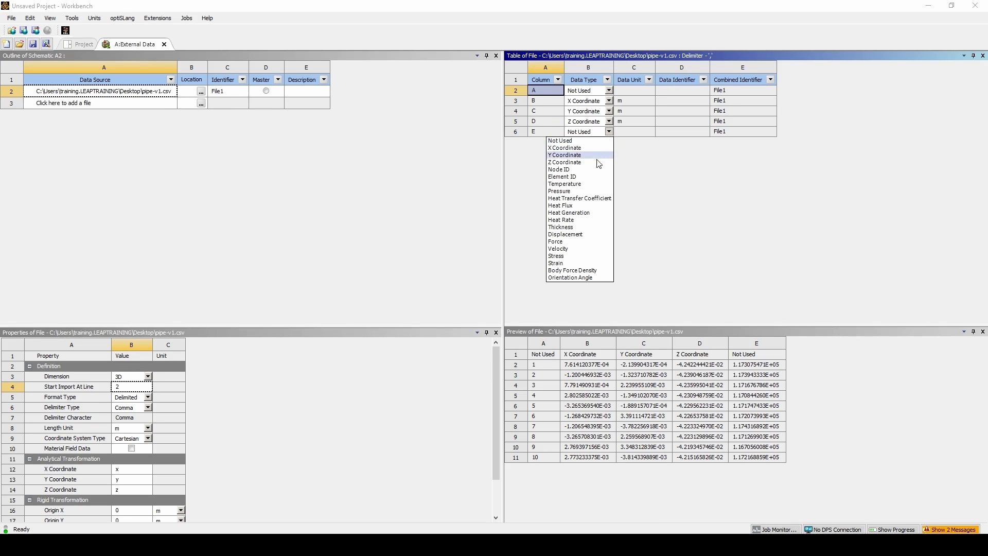
pyautogui.click(561, 192)
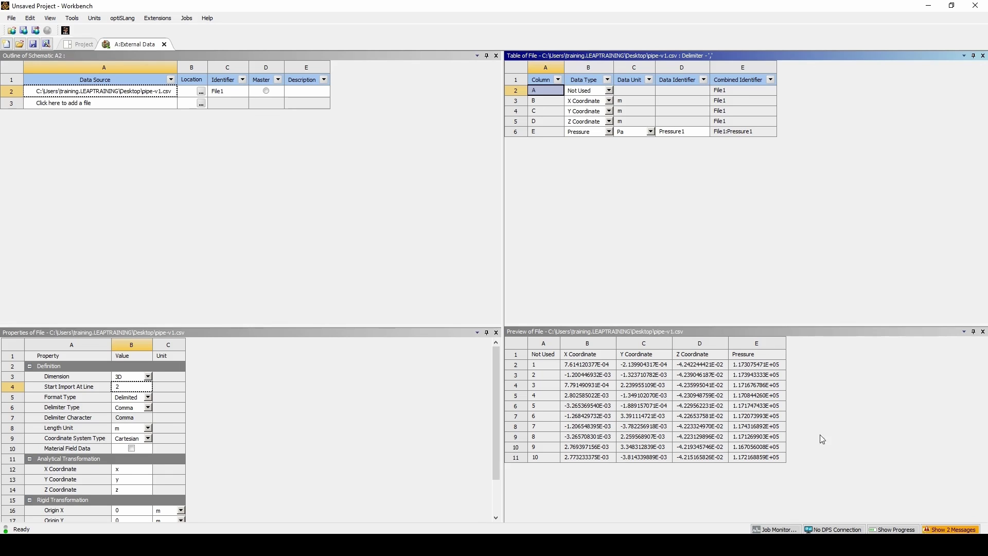
pyautogui.click(708, 479)
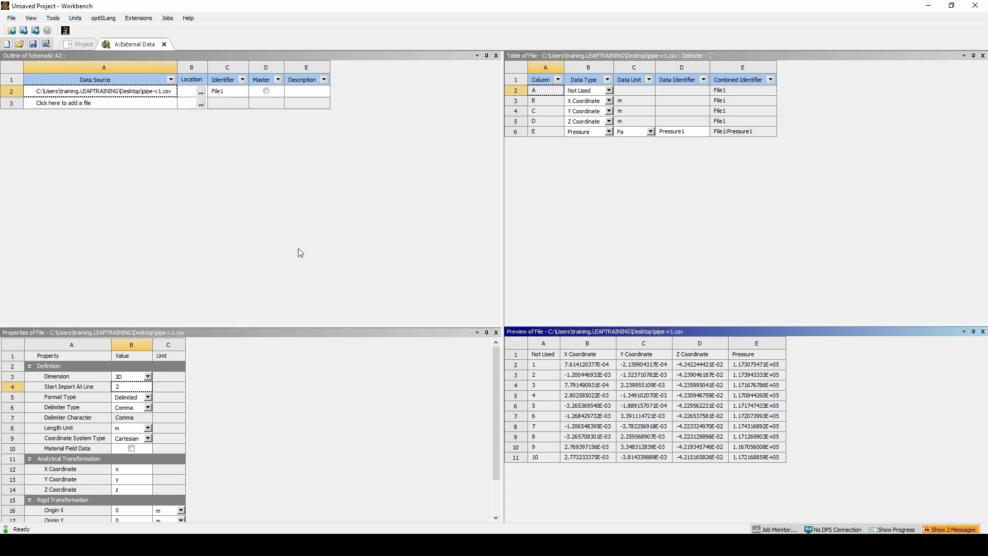
# - Update the External Data setup in the project schematic
pyautogui.click(80, 46)
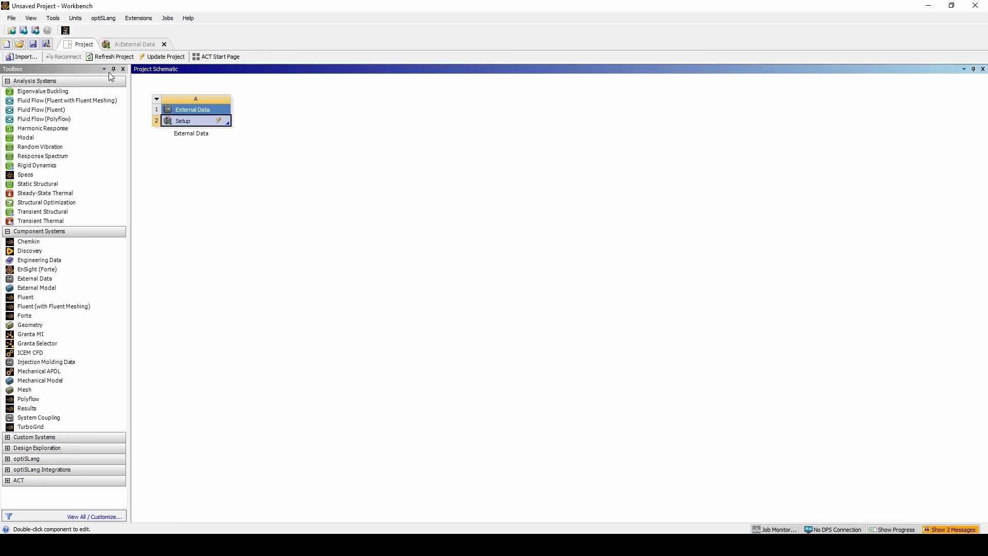
pyautogui.rightClick(212, 123)
pyautogui.click(236, 190)
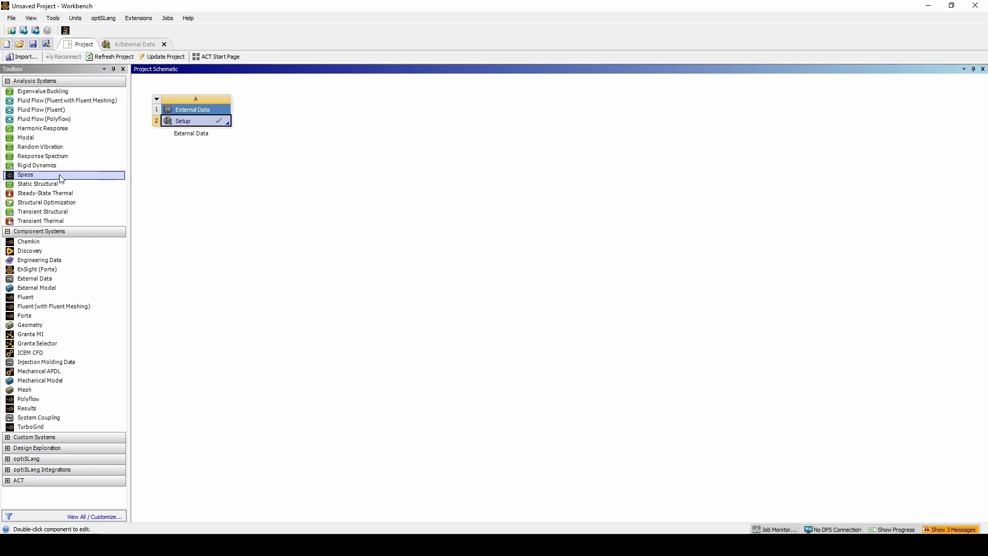
# - Link a new Static Structural system to External Data and import Pres_import_geom.scdoc geometry
pyautogui.moveTo(51, 185); pyautogui.dragTo(278, 158)
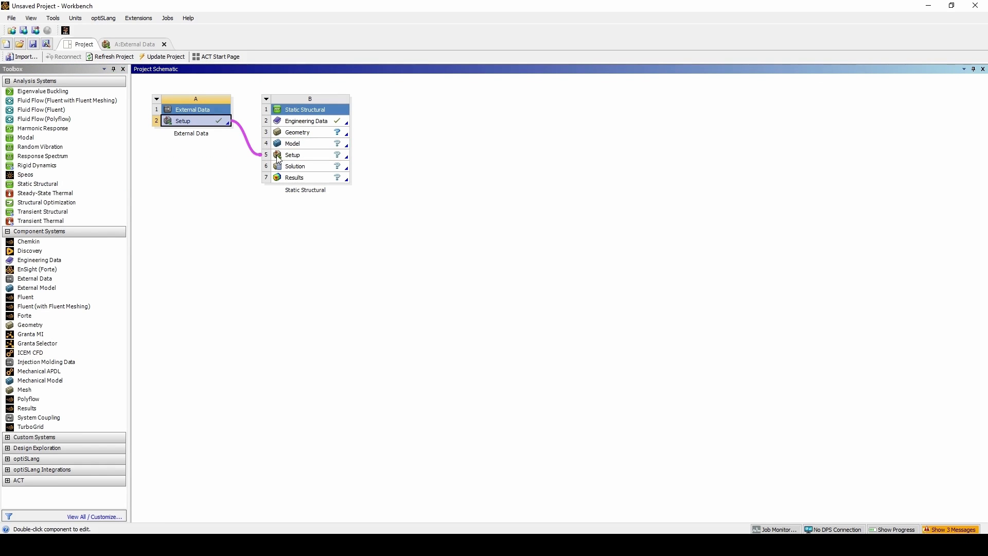
pyautogui.click(343, 135)
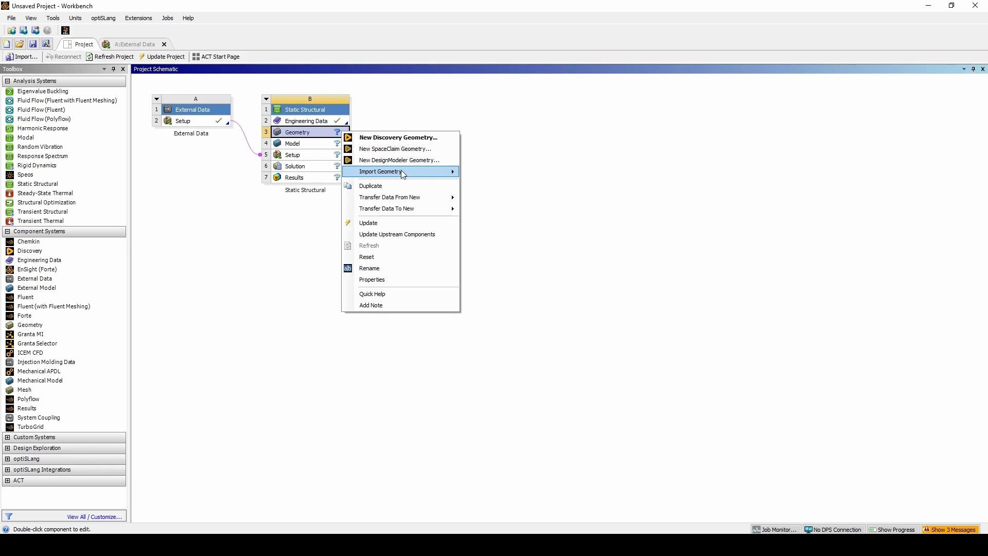
pyautogui.moveTo(432, 171)
pyautogui.click(494, 187)
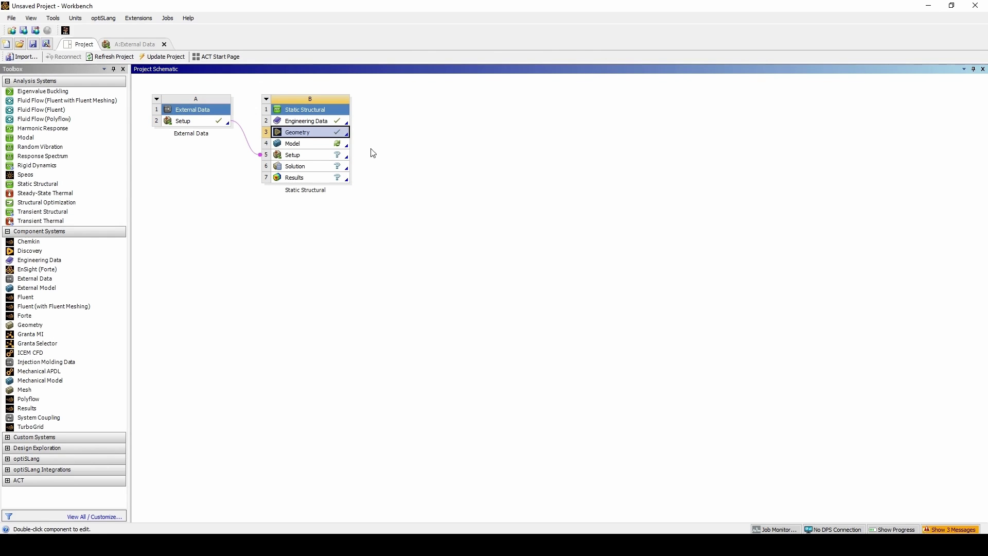
pyautogui.click(317, 146)
# - Open the model in Mechanical and generate the mesh
pyautogui.doubleClick(317, 146)
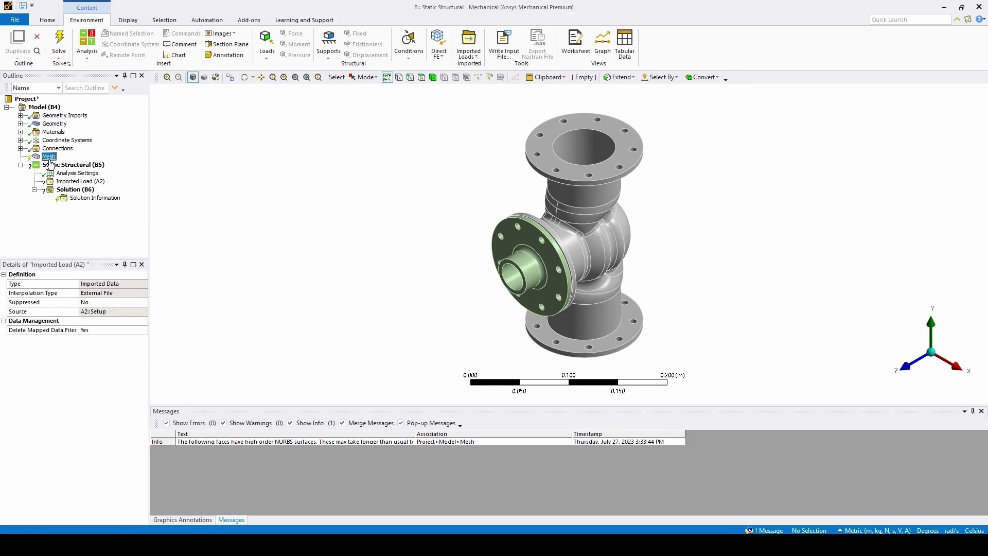
pyautogui.click(49, 156)
pyautogui.click(94, 54)
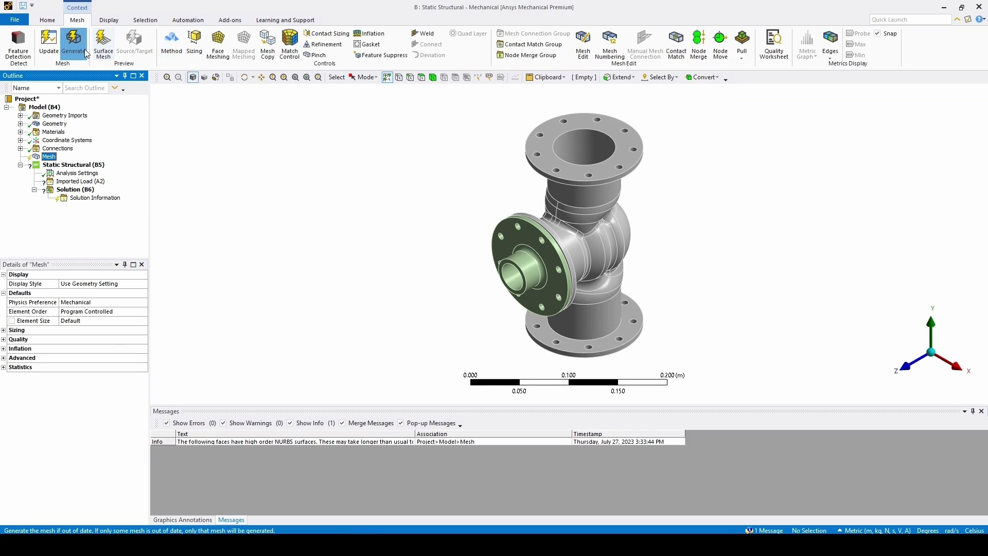
# - Add a Fixed Support on the top and bottom flange faces
pyautogui.click(103, 164)
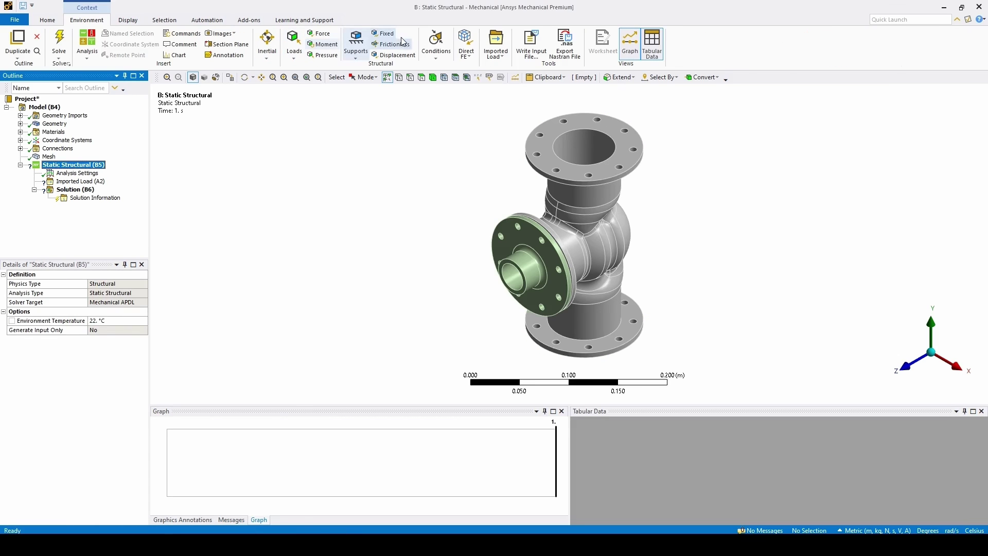
pyautogui.click(384, 33)
pyautogui.click(547, 159)
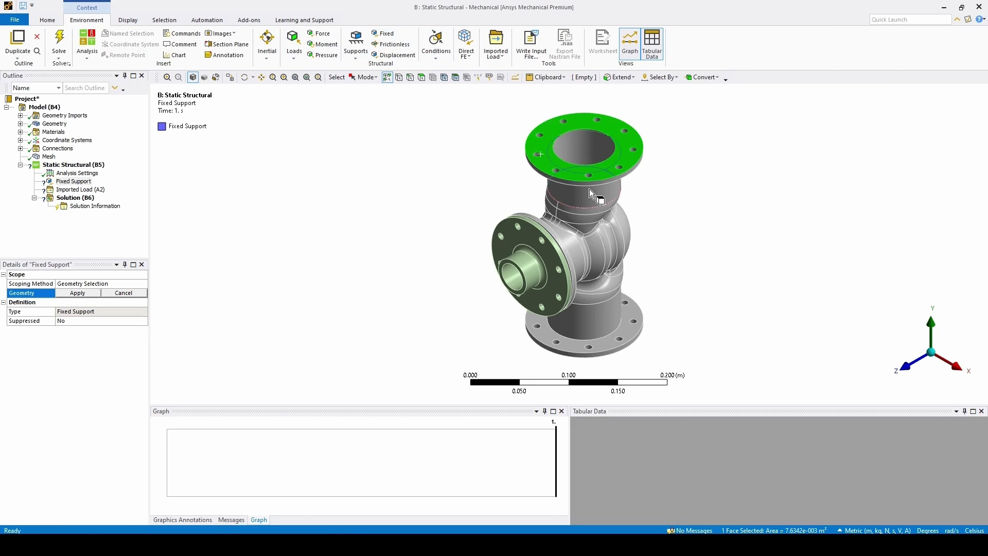
pyautogui.moveTo(547, 159); pyautogui.dragTo(564, 227, button='middle')
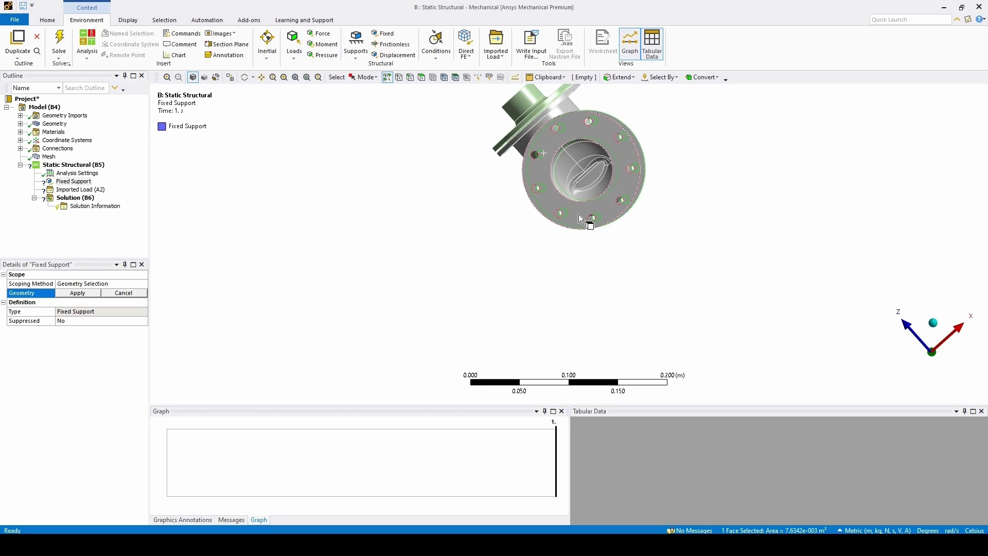
pyautogui.keyDown('ctrl'); pyautogui.click(563, 215); pyautogui.keyUp('ctrl')
pyautogui.click(77, 292)
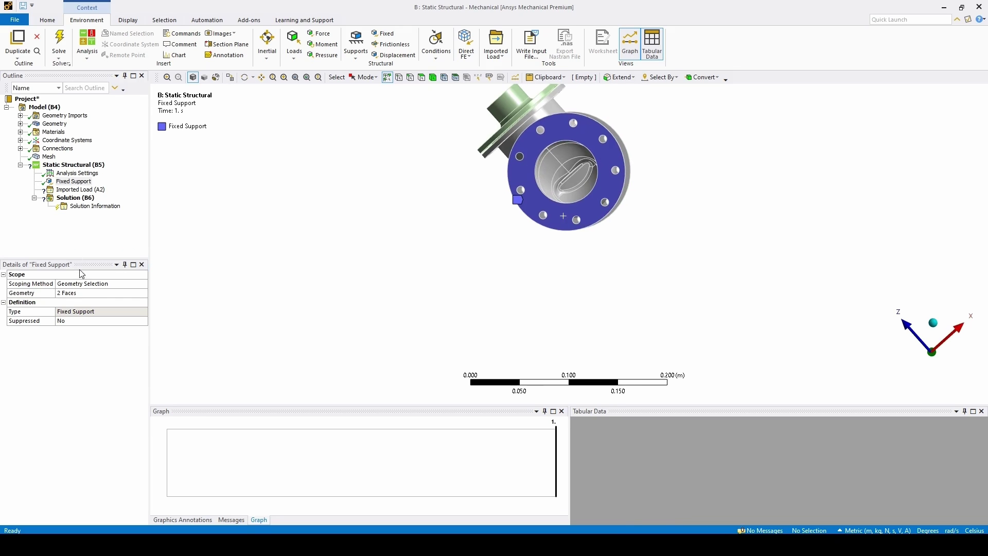
# - Insert an Imported Pressure under Imported Load (A2)
pyautogui.rightClick(72, 189)
pyautogui.moveTo(89, 194)
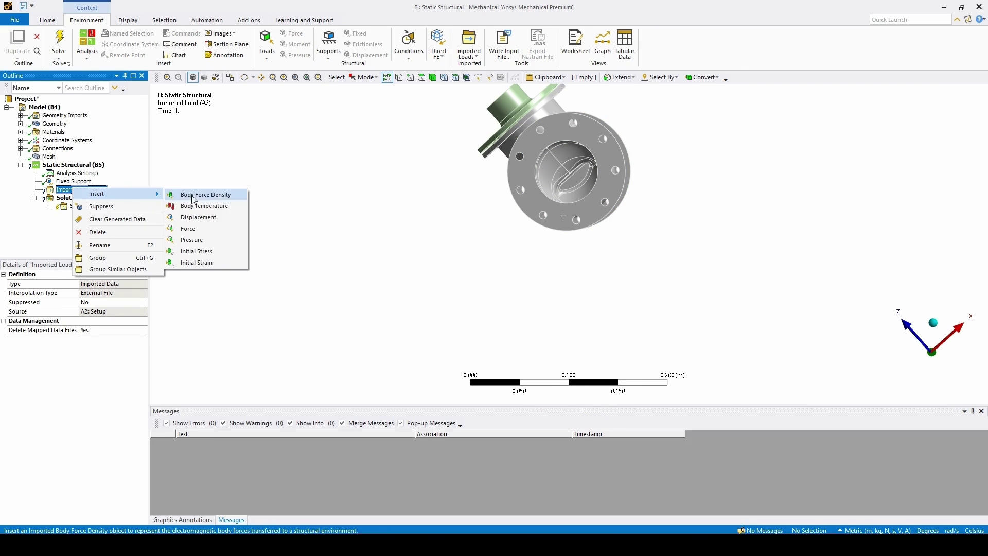
pyautogui.click(215, 240)
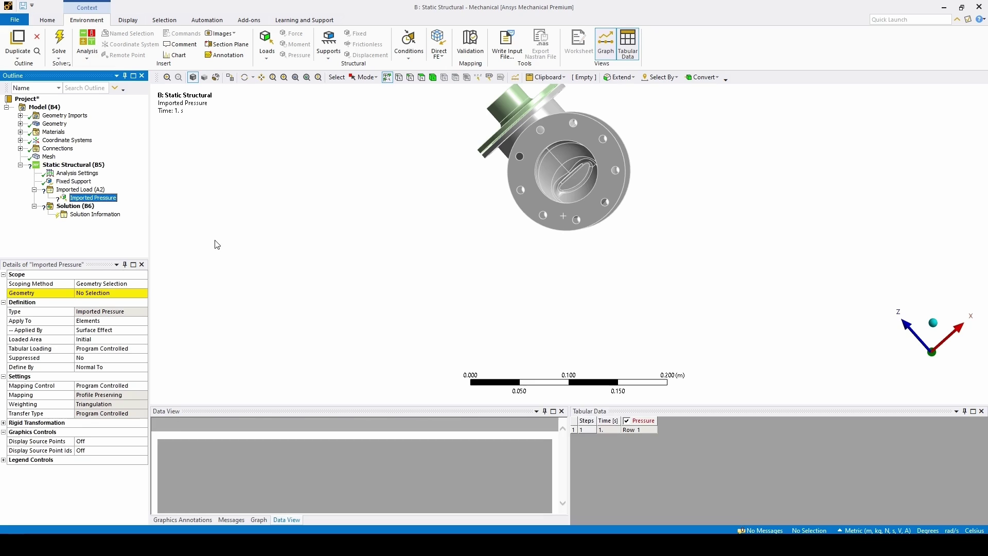
pyautogui.keyDown('ctrl'); pyautogui.moveTo(576, 191); pyautogui.dragTo(507, 239, button='middle'); pyautogui.keyUp('ctrl')
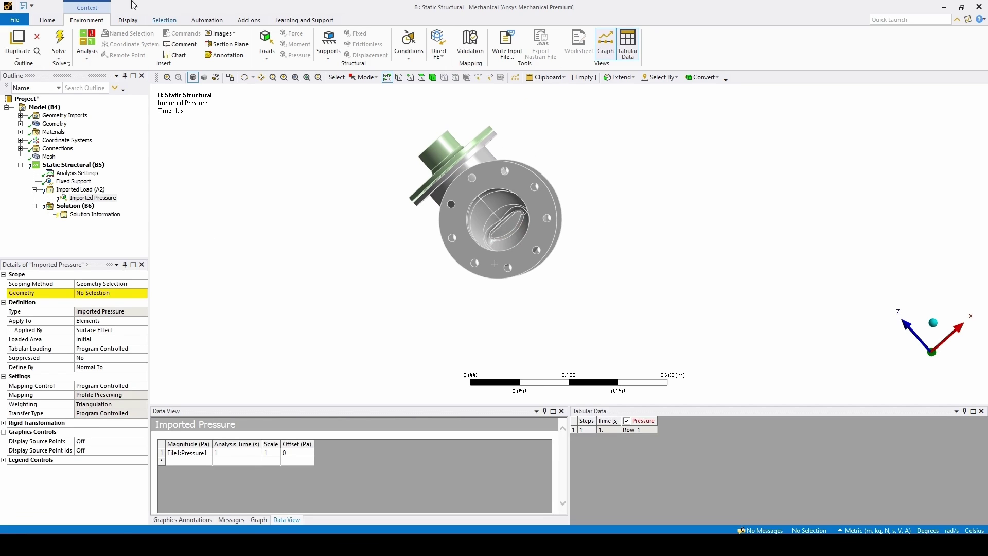
# - Cut the valve in half with Section Plane1 to expose its interior
pyautogui.click(247, 51)
pyautogui.moveTo(681, 221); pyautogui.dragTo(731, 239, button='middle')
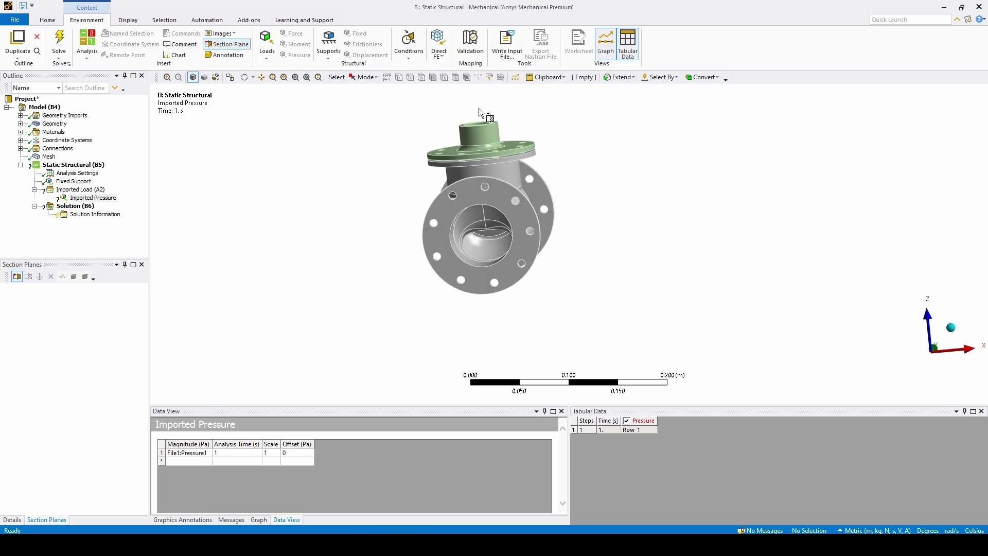
pyautogui.moveTo(479, 108); pyautogui.dragTo(493, 343)
pyautogui.moveTo(613, 194); pyautogui.dragTo(523, 195)
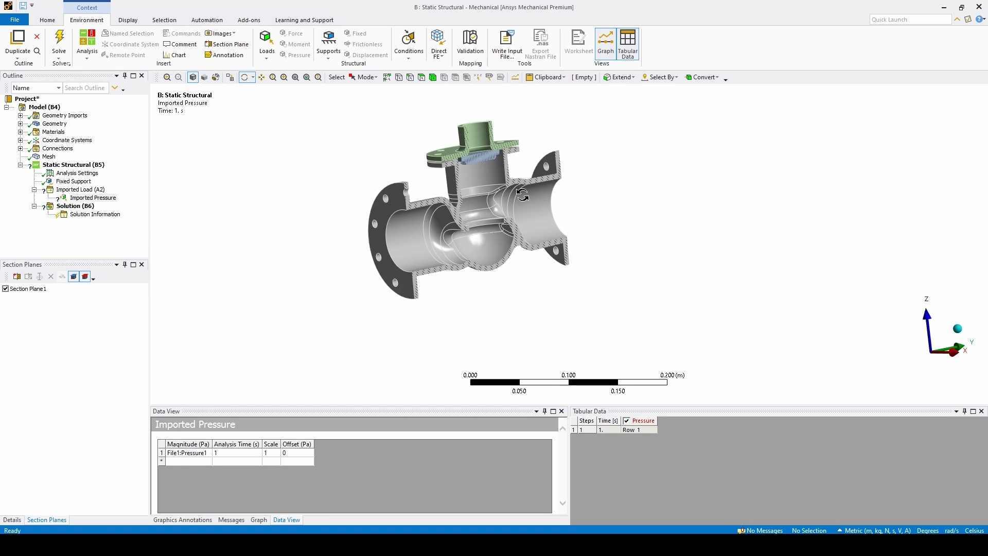
# - Scope the Imported Pressure to the 48 inner valve faces
pyautogui.click(422, 77)
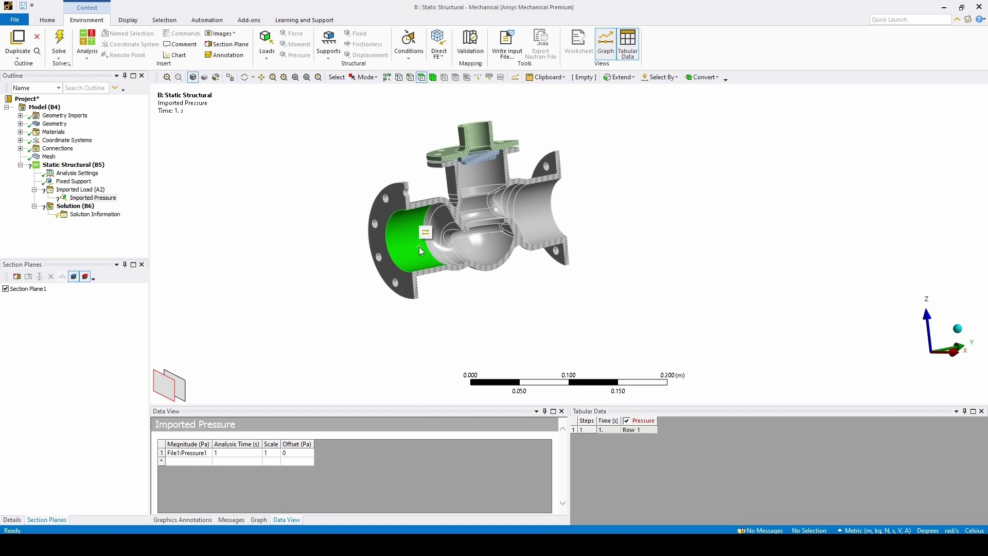
pyautogui.moveTo(419, 246)
pyautogui.mouseDown()
pyautogui.moveTo(523, 218)
pyautogui.moveTo(483, 191)
pyautogui.mouseUp()
pyautogui.click(92, 197)
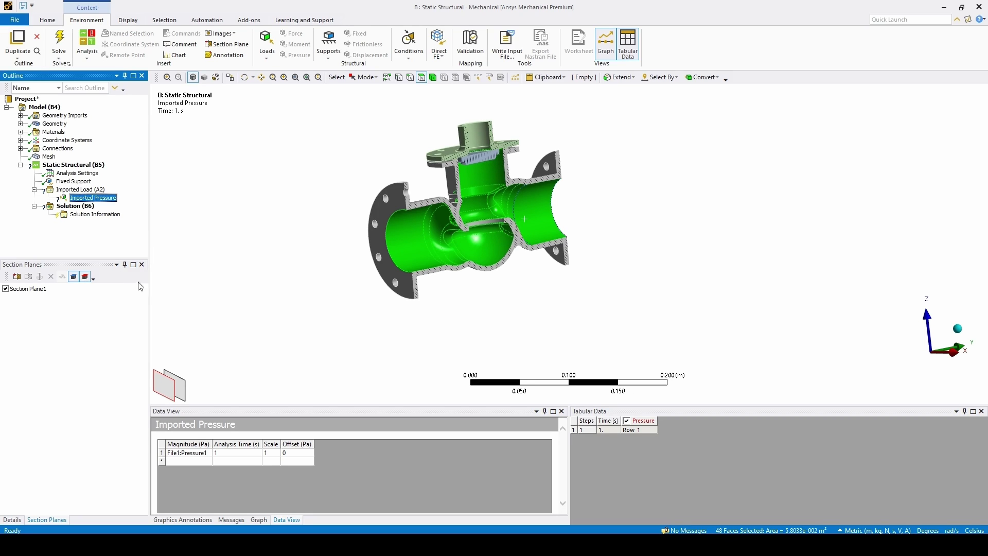
pyautogui.click(142, 264)
pyautogui.click(103, 293)
pyautogui.click(86, 293)
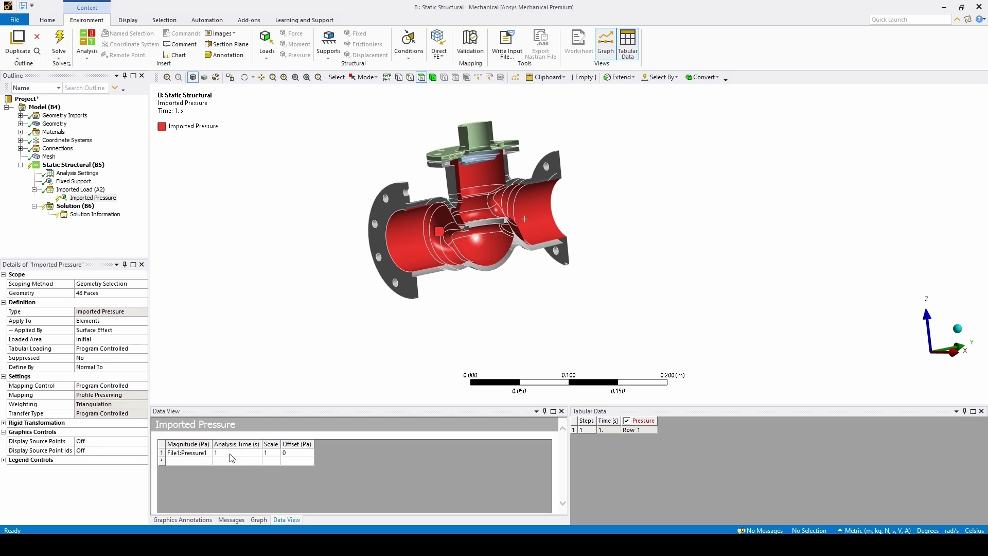
pyautogui.click(205, 462)
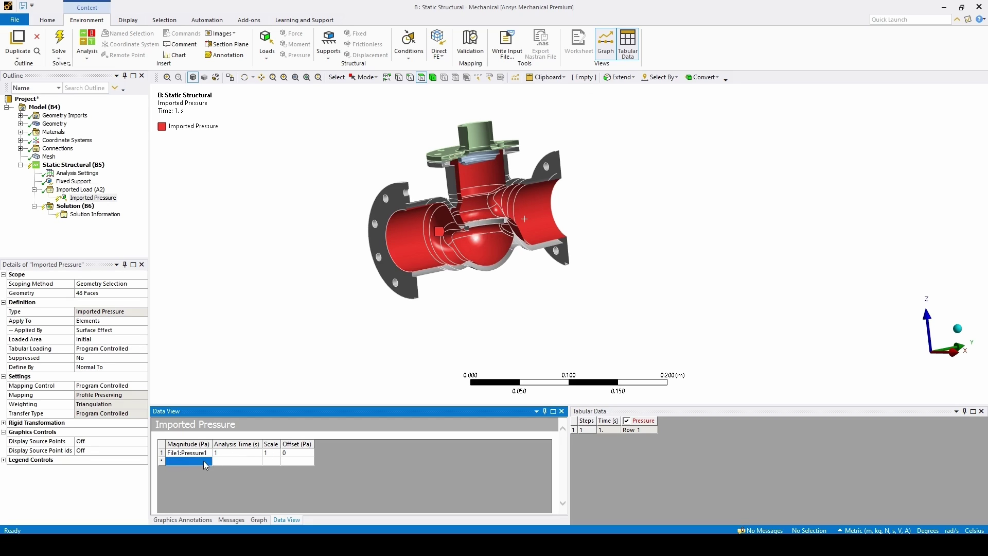
pyautogui.click(206, 464)
pyautogui.click(231, 462)
pyautogui.write('2')
pyautogui.press('Tab')
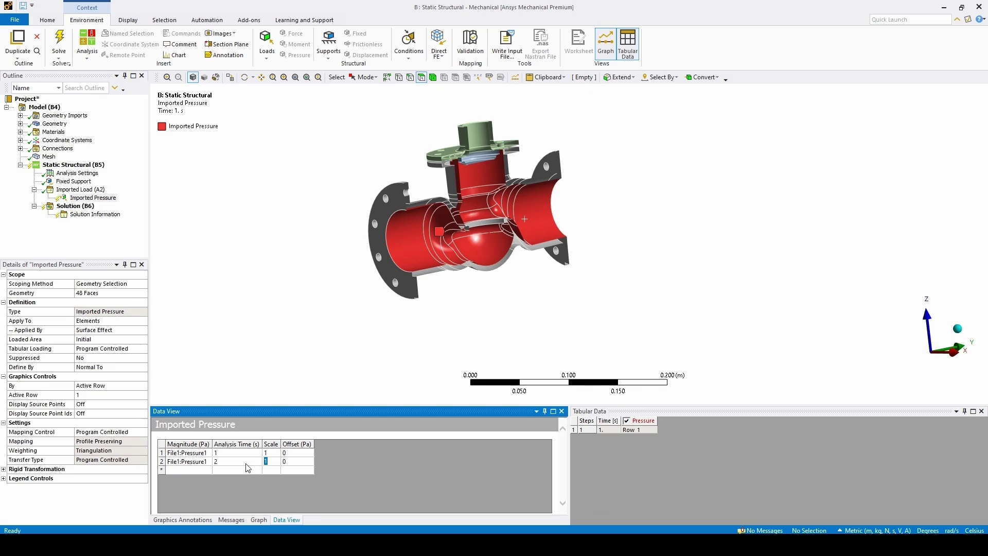
pyautogui.write('0.5')
pyautogui.press('Tab')
pyautogui.click(266, 470)
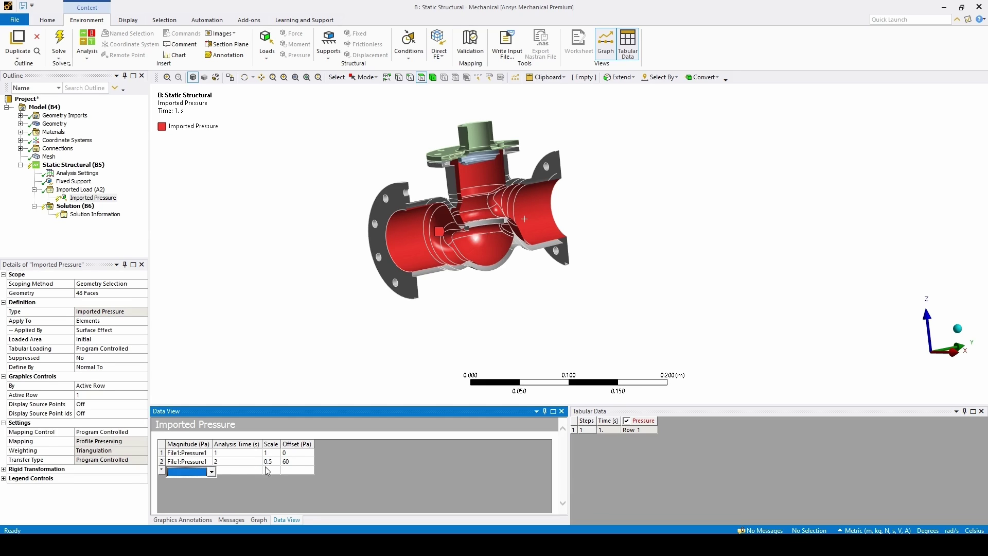
pyautogui.click(161, 463)
pyautogui.rightClick(162, 463)
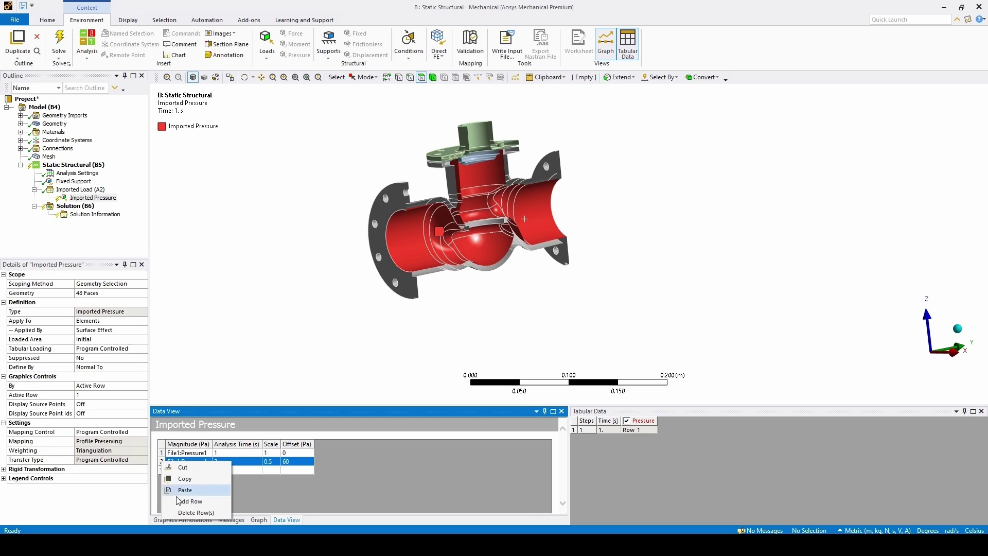
pyautogui.click(181, 502)
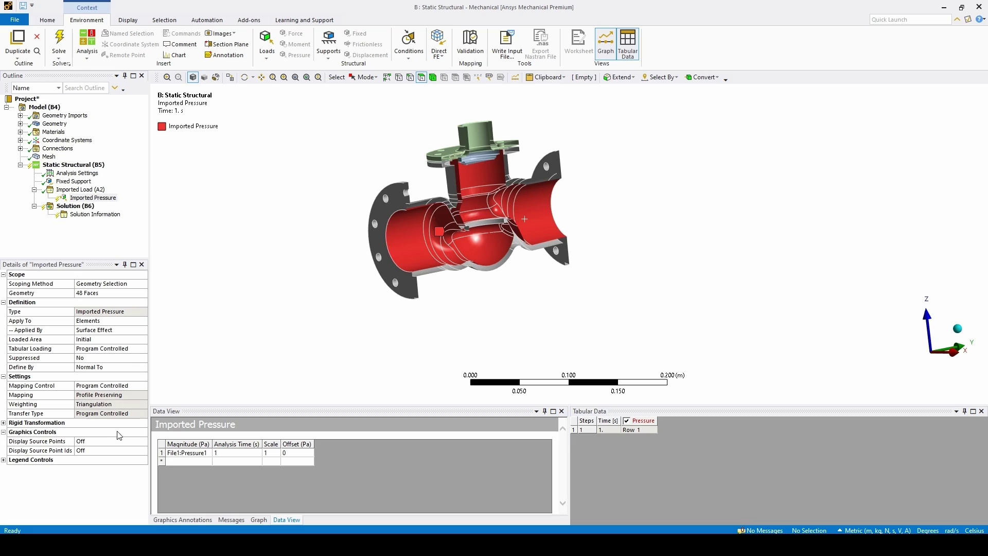
# - Turn on Display Source Points and import the pressure load, mapping 84293–1.3e5 Pa inside
pyautogui.click(142, 441)
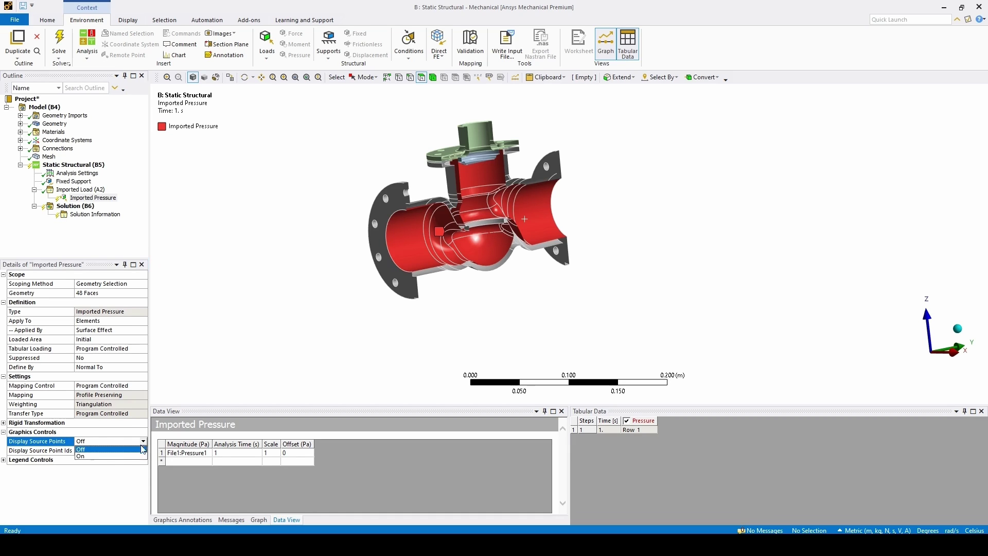
pyautogui.click(125, 456)
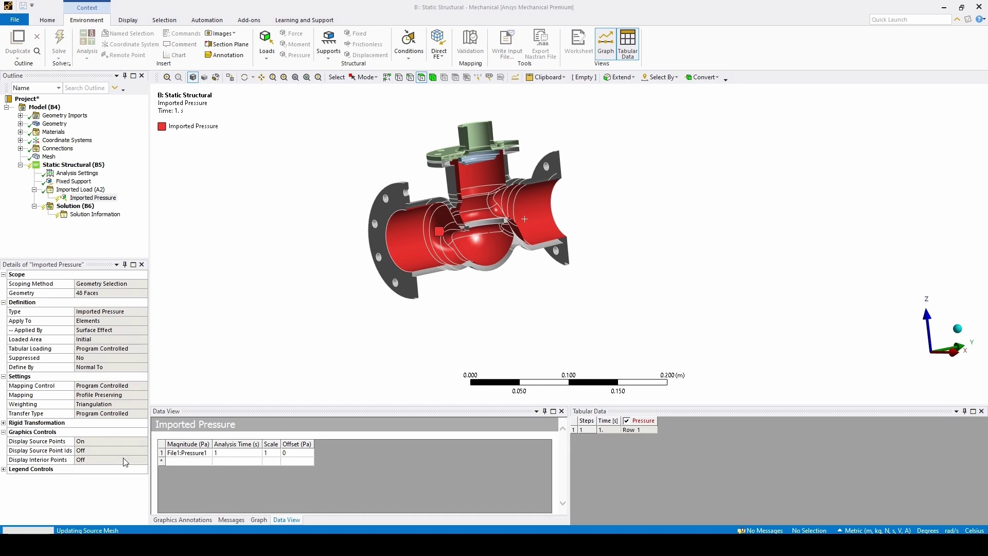
pyautogui.rightClick(112, 199)
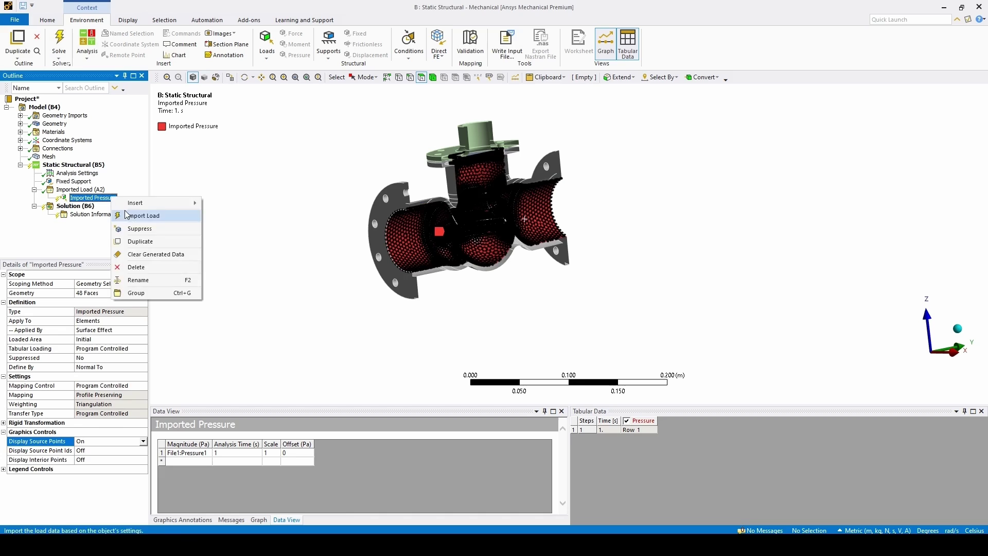
pyautogui.click(126, 215)
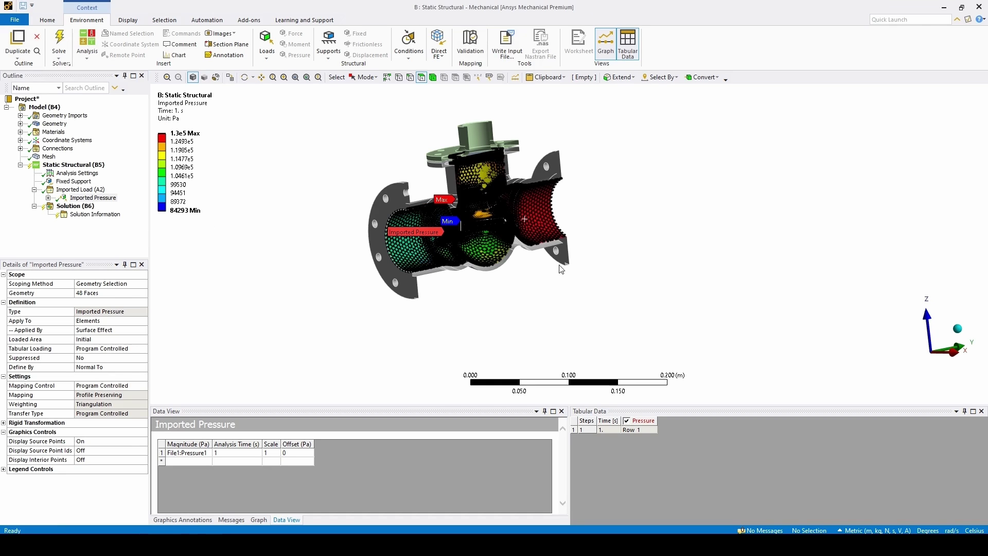
pyautogui.moveTo(544, 240); pyautogui.dragTo(409, 255, button='middle')
pyautogui.scroll(5, 363, 200)
pyautogui.scroll(-2, 363, 200)
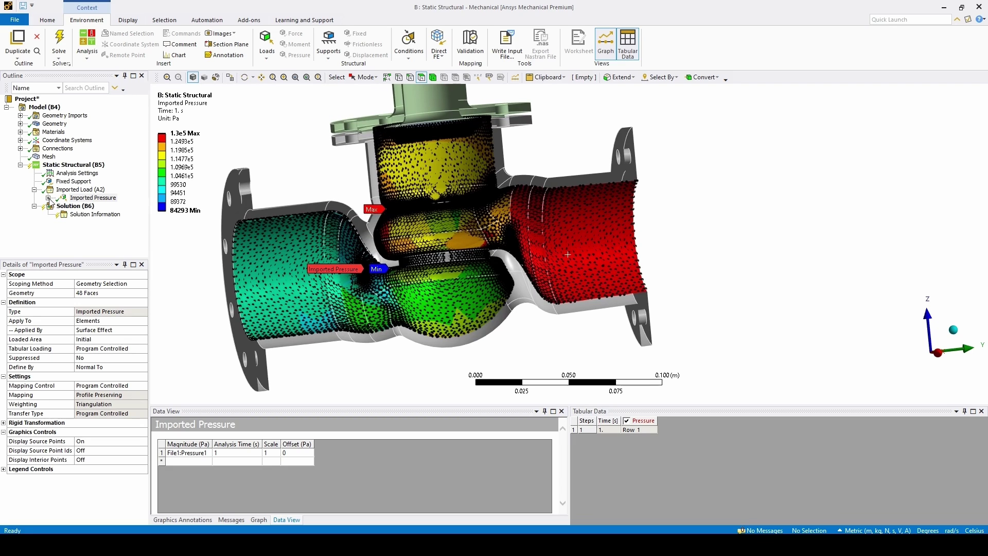
# - Add Total Deformation and Equivalent (von-Mises) Stress results under Solution
pyautogui.click(63, 206)
pyautogui.click(365, 50)
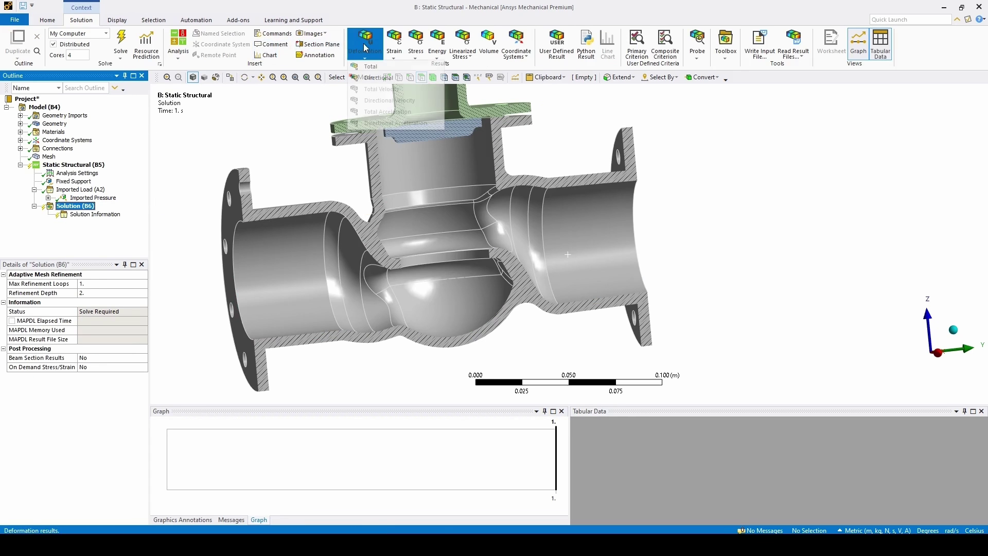
pyautogui.click(370, 67)
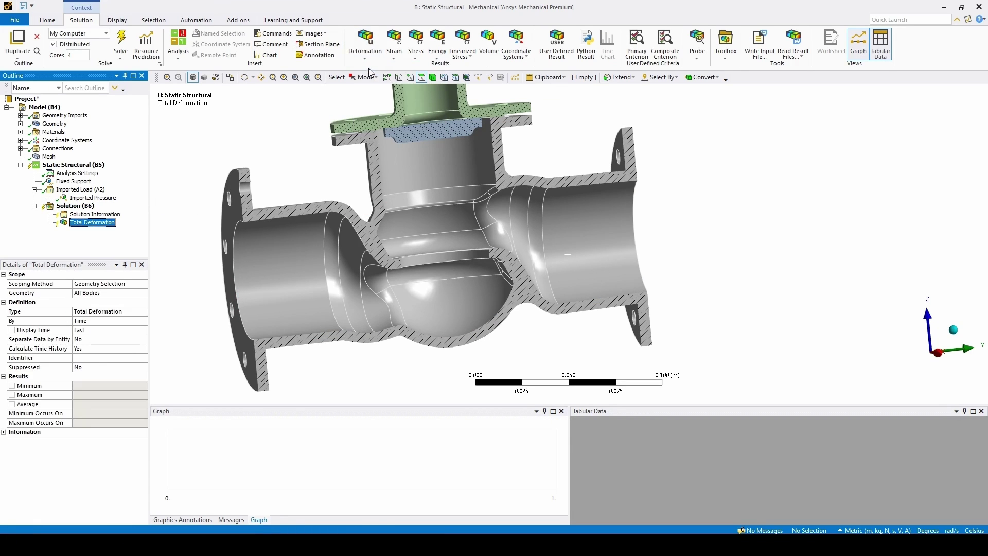
pyautogui.click(415, 55)
pyautogui.click(420, 70)
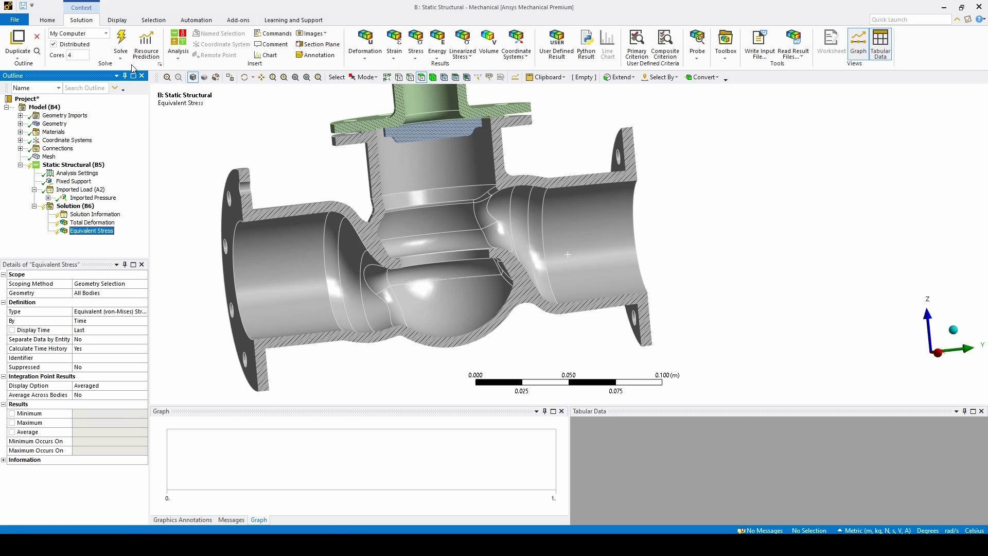
# - Solve the model and animate Total Deformation, peaking at 6.835e-7 m
pyautogui.click(120, 38)
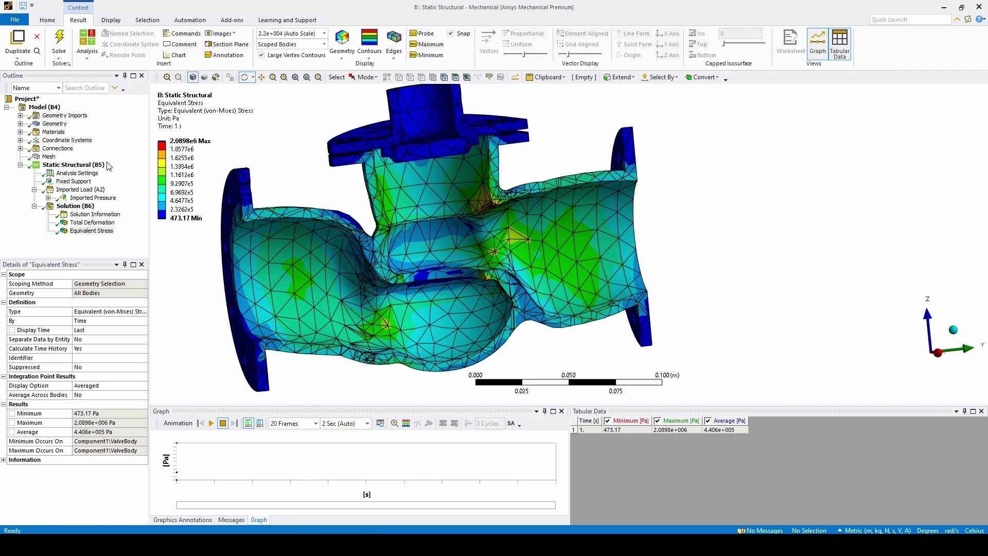
pyautogui.click(92, 222)
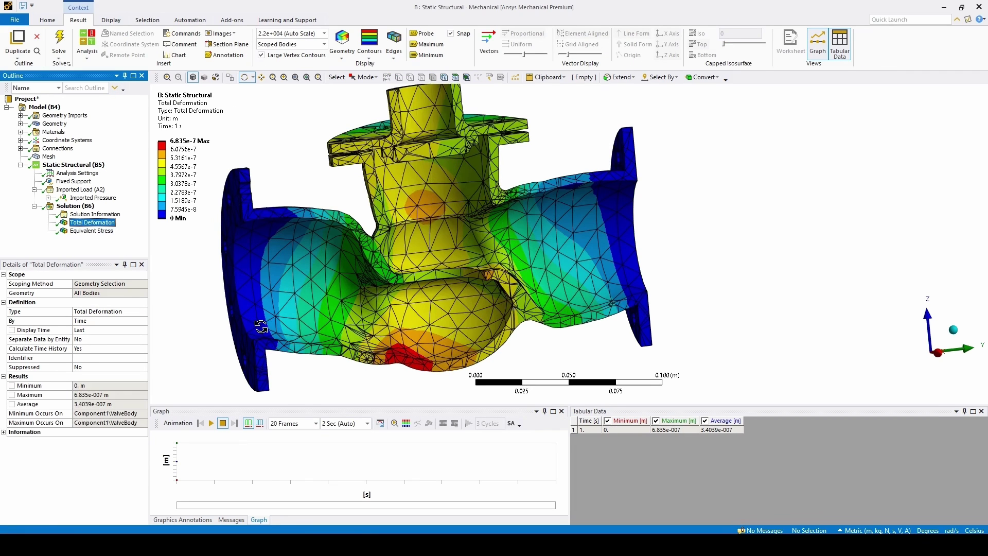
pyautogui.click(211, 422)
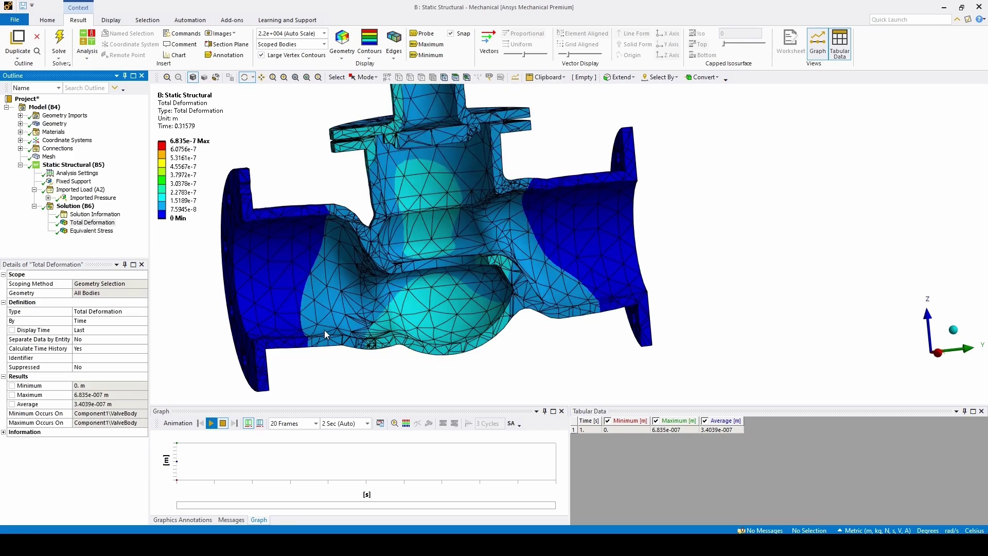